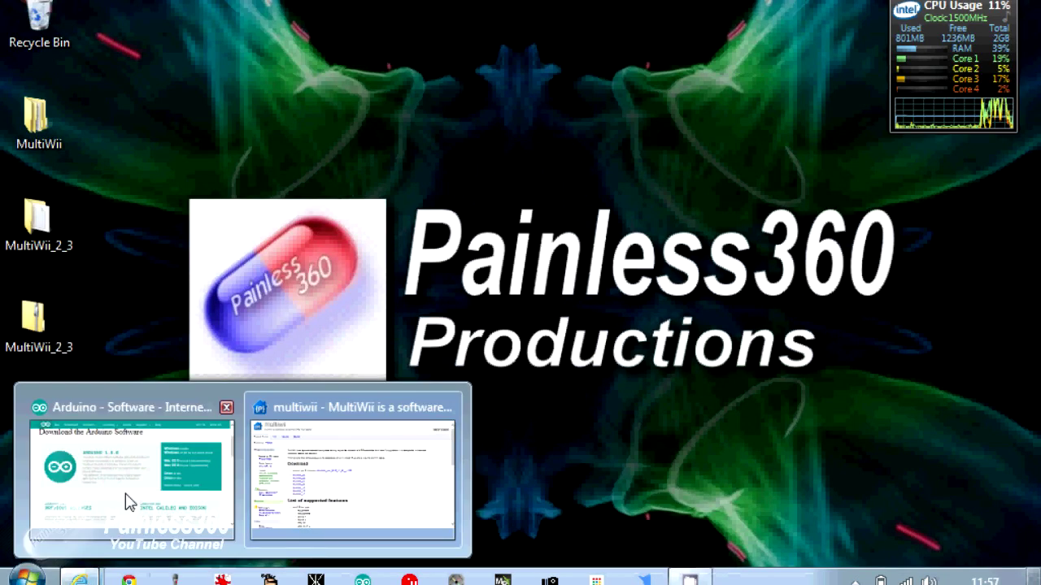
Step: Bring the Arduino software download page to the front in the browser
{"action": "left_click", "coordinate": [128, 501]}
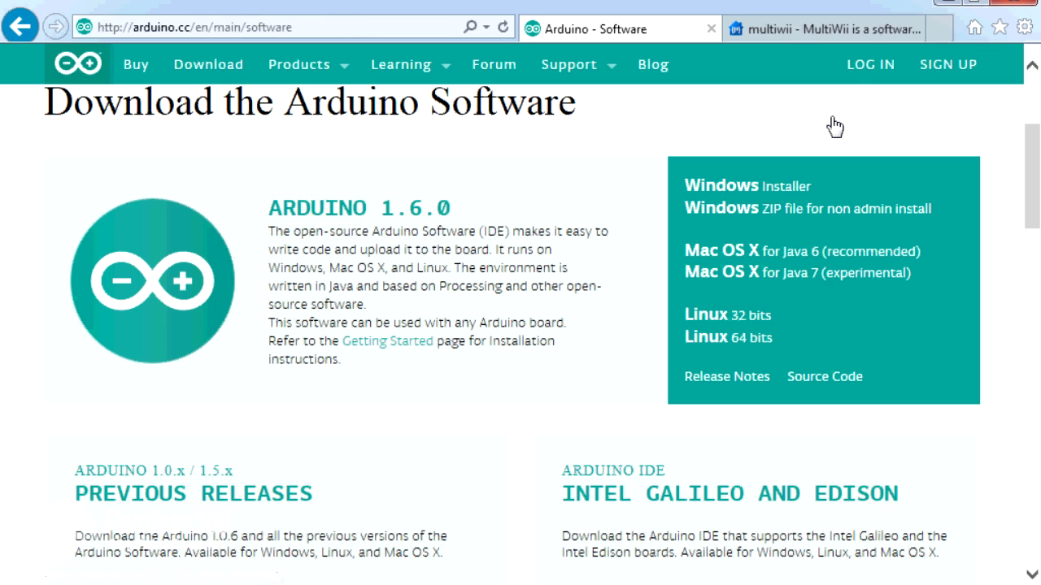
Step: Check the MultiWii project page, then launch the Arduino IDE
{"action": "left_click", "coordinate": [811, 32]}
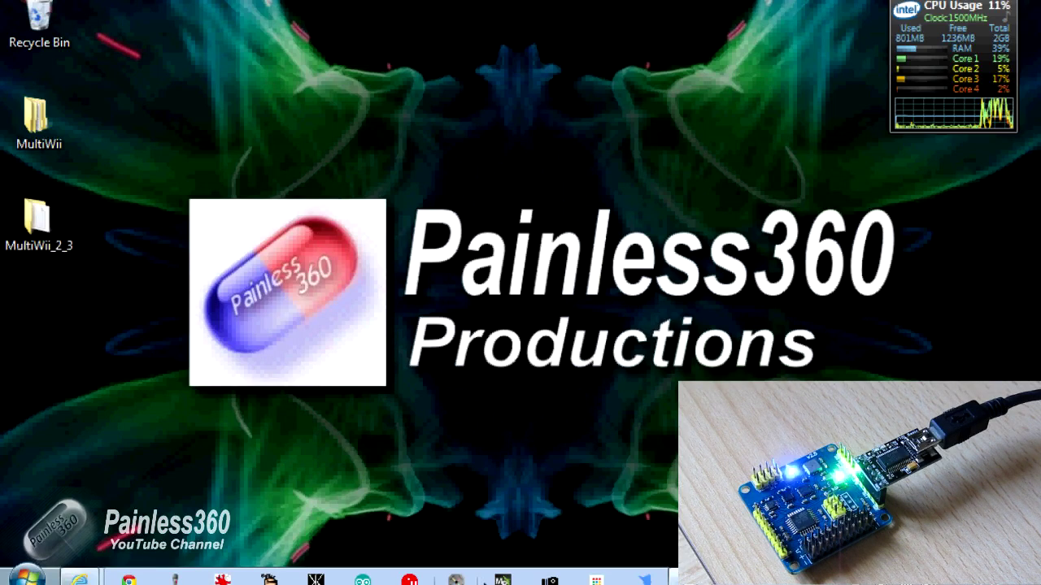
{"action": "left_click", "coordinate": [362, 579]}
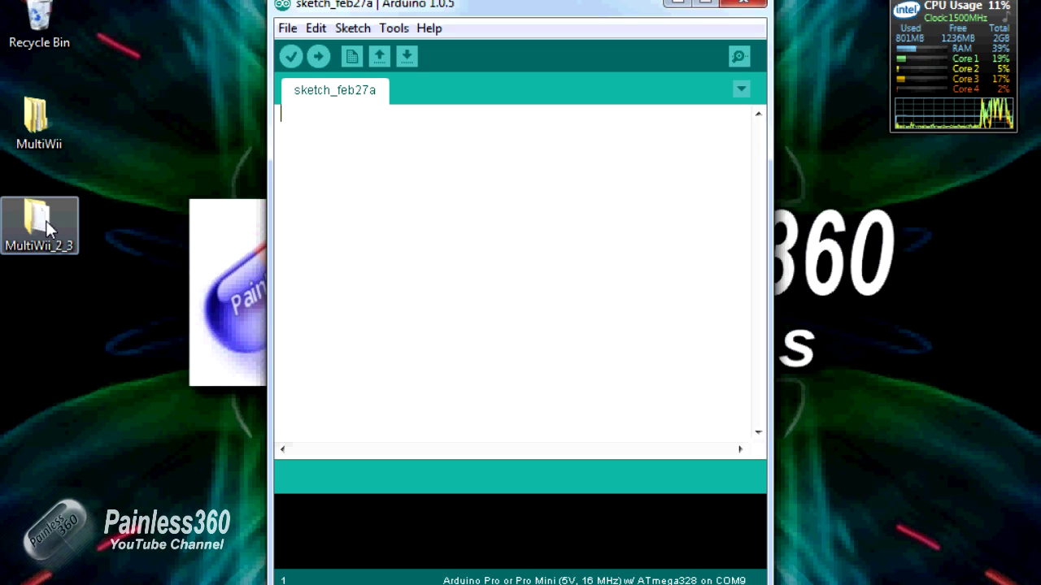
Step: Focus the Arduino 1.0.5 editor showing its empty sketch
{"action": "left_click", "coordinate": [309, 102]}
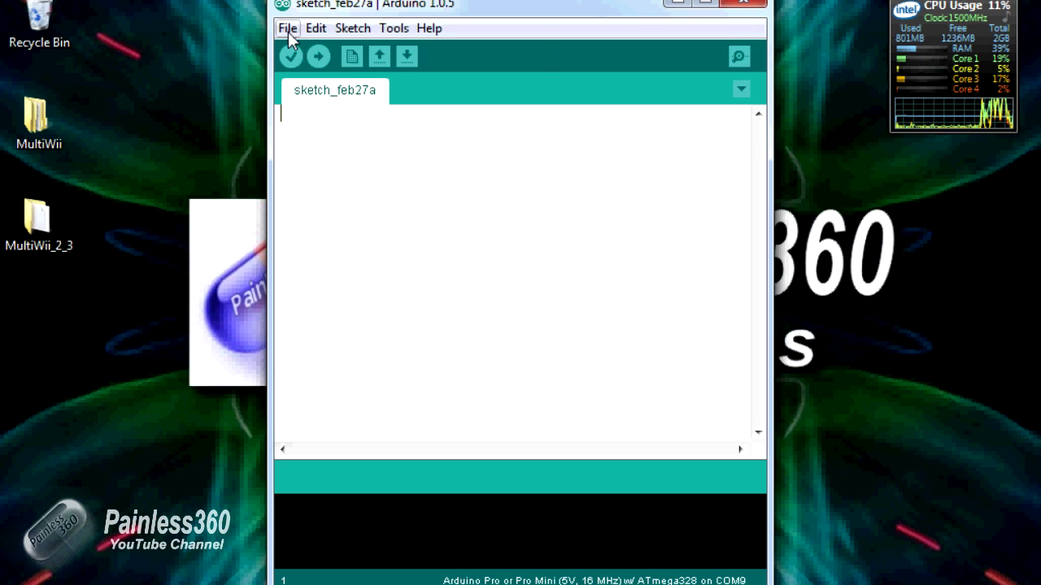
Step: Open MultiWii.ino from Desktop > MultiWii_2_3 > MultiWii
{"action": "left_click", "coordinate": [288, 29]}
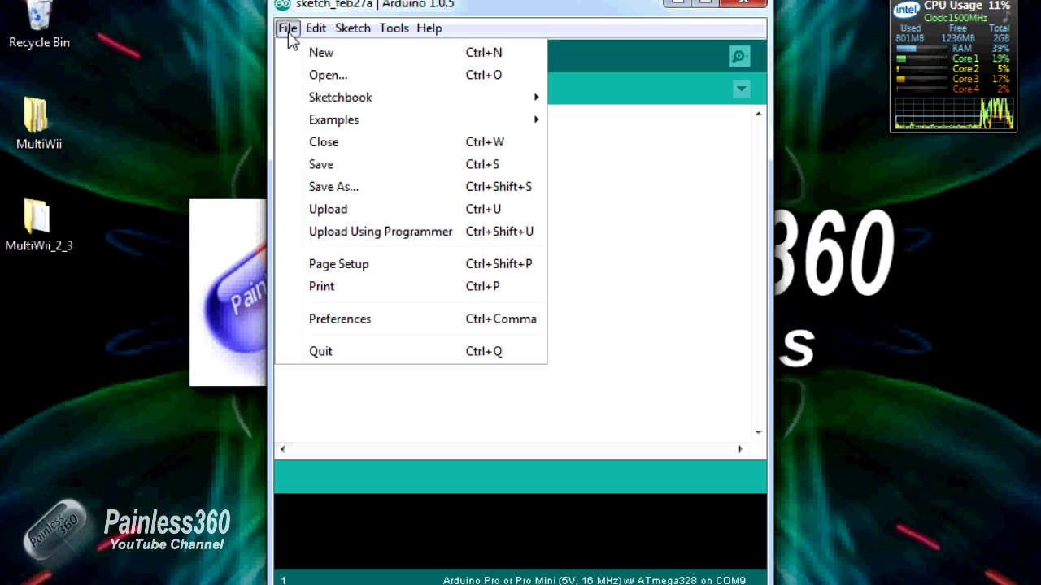
{"action": "left_click", "coordinate": [328, 74]}
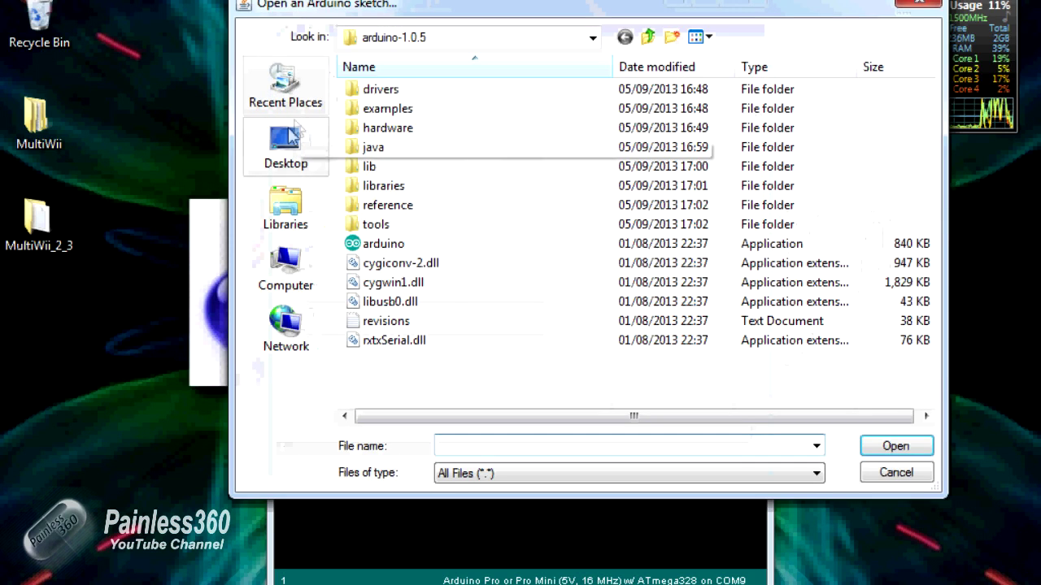
{"action": "left_click", "coordinate": [296, 136]}
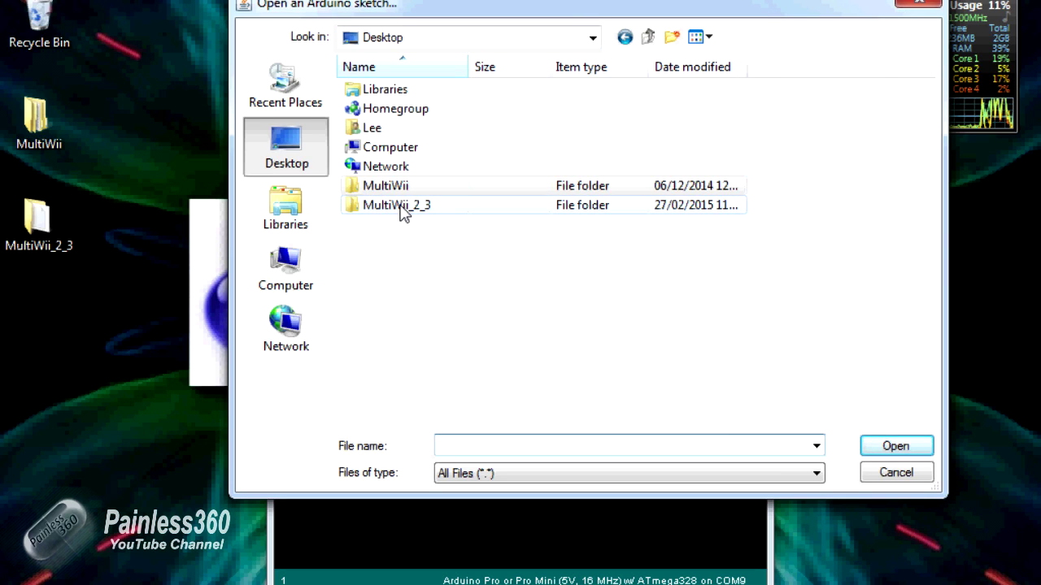
{"action": "double_click", "coordinate": [404, 205]}
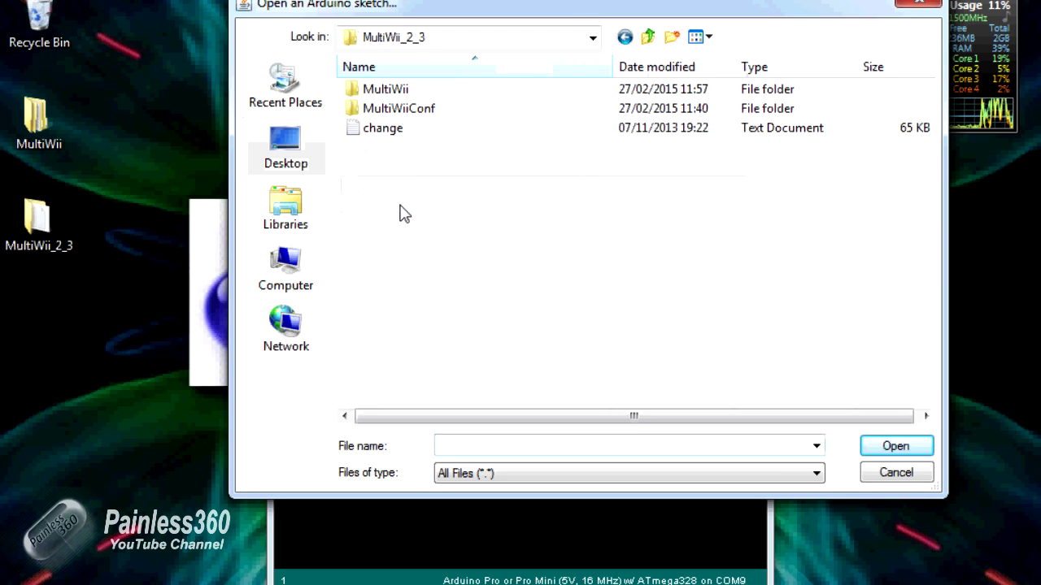
{"action": "double_click", "coordinate": [386, 89]}
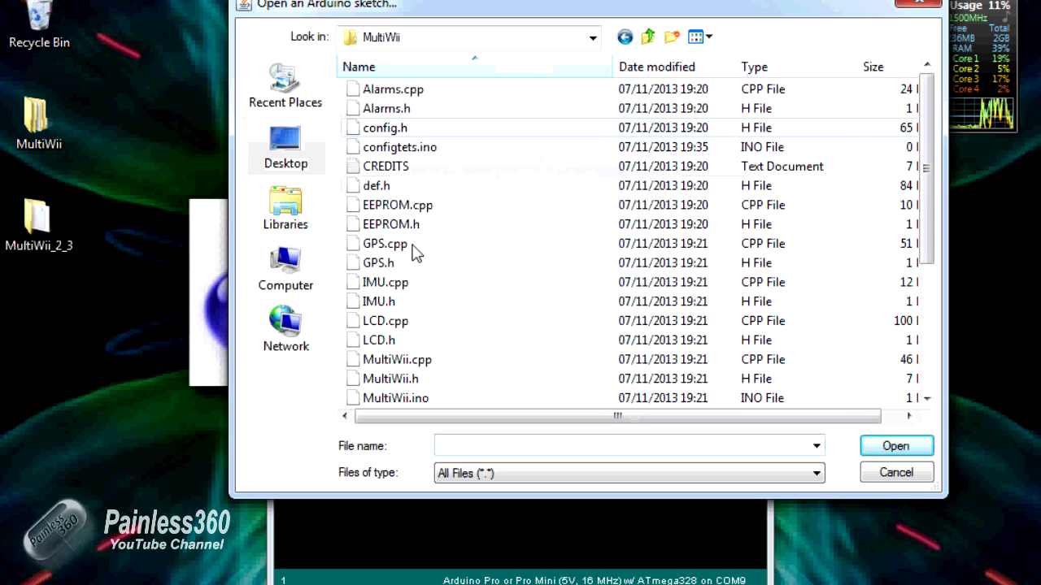
{"action": "double_click", "coordinate": [396, 398]}
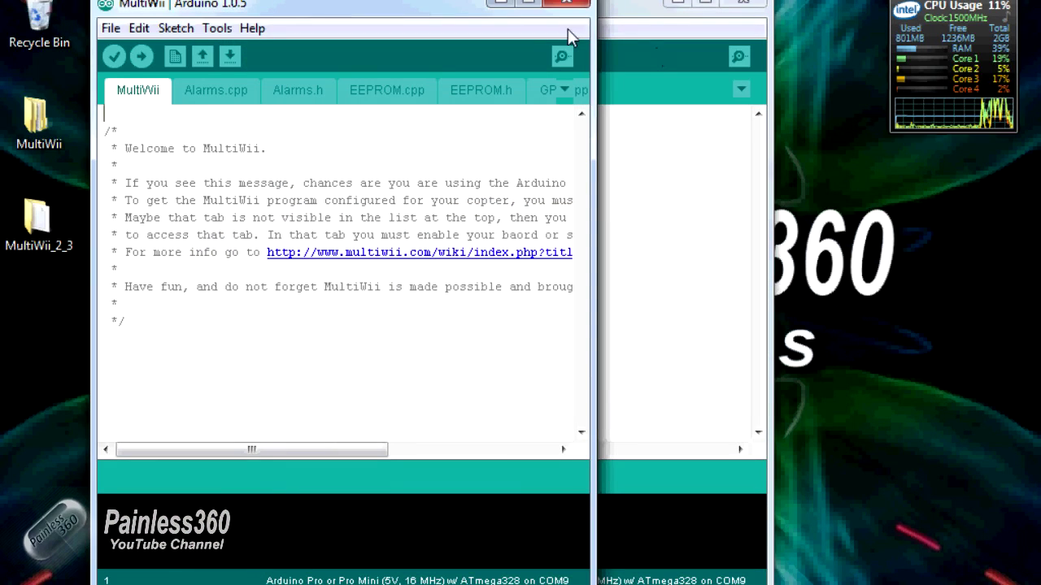
Step: Maximize the sketch window and view the GPS, IMU, LCD and MultiWii.cpp source tabs
{"action": "double_click", "coordinate": [531, 7]}
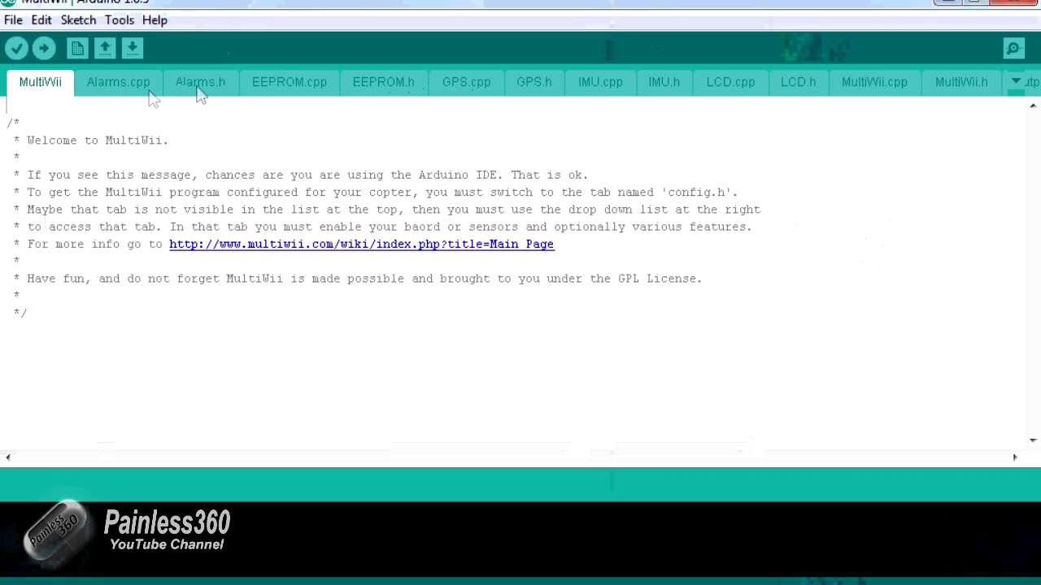
{"action": "left_click", "coordinate": [485, 84]}
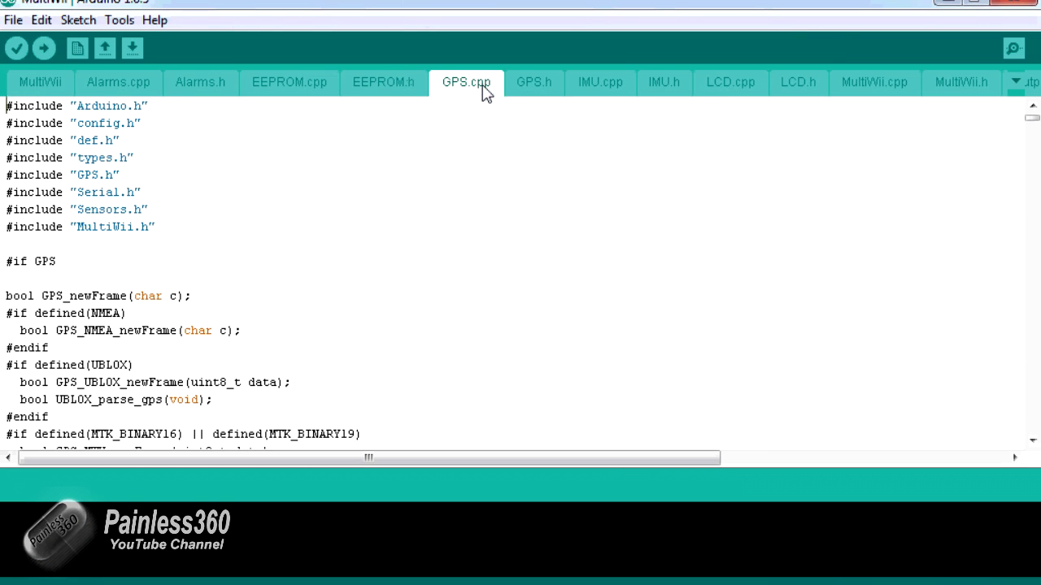
{"action": "left_click", "coordinate": [537, 85]}
{"action": "left_click", "coordinate": [601, 85]}
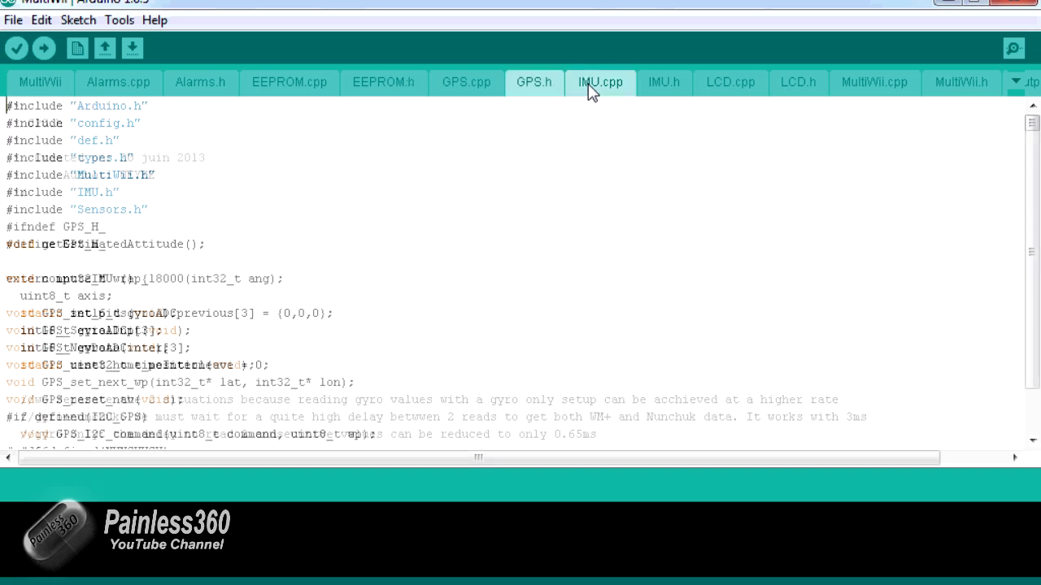
{"action": "left_click", "coordinate": [663, 85]}
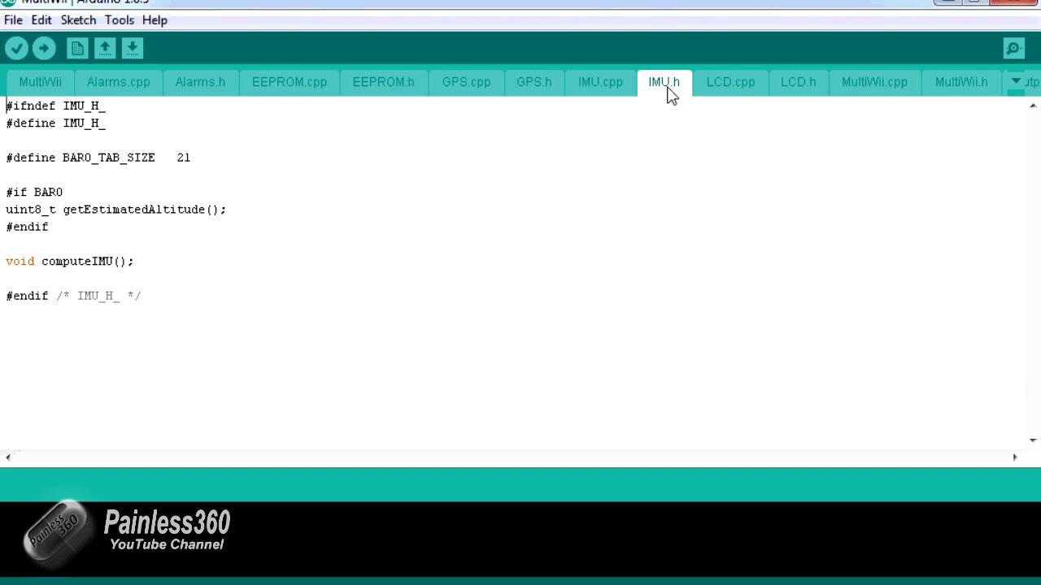
{"action": "left_click", "coordinate": [715, 88]}
{"action": "left_click", "coordinate": [786, 87]}
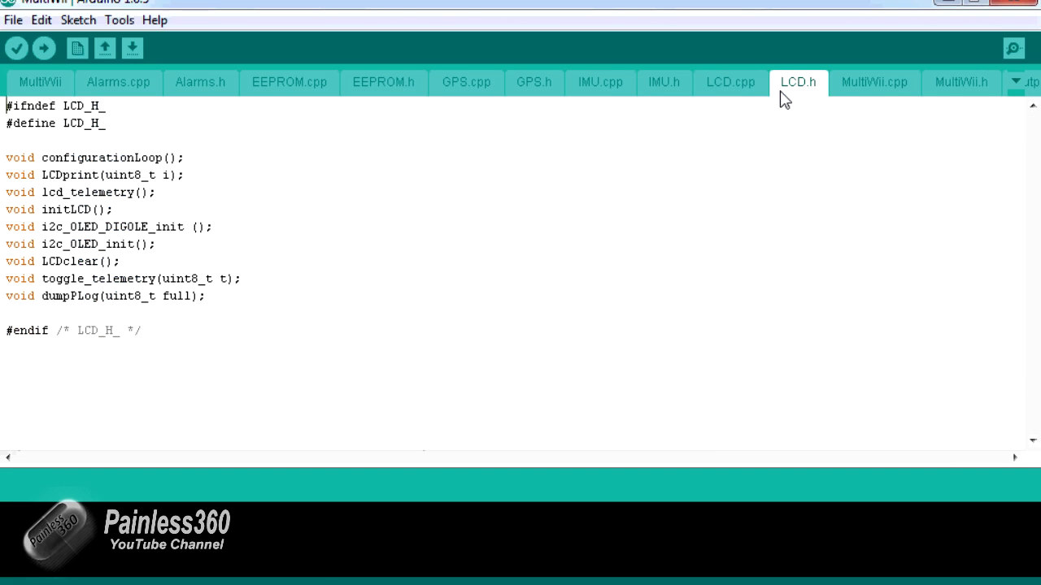
{"action": "left_click", "coordinate": [868, 86]}
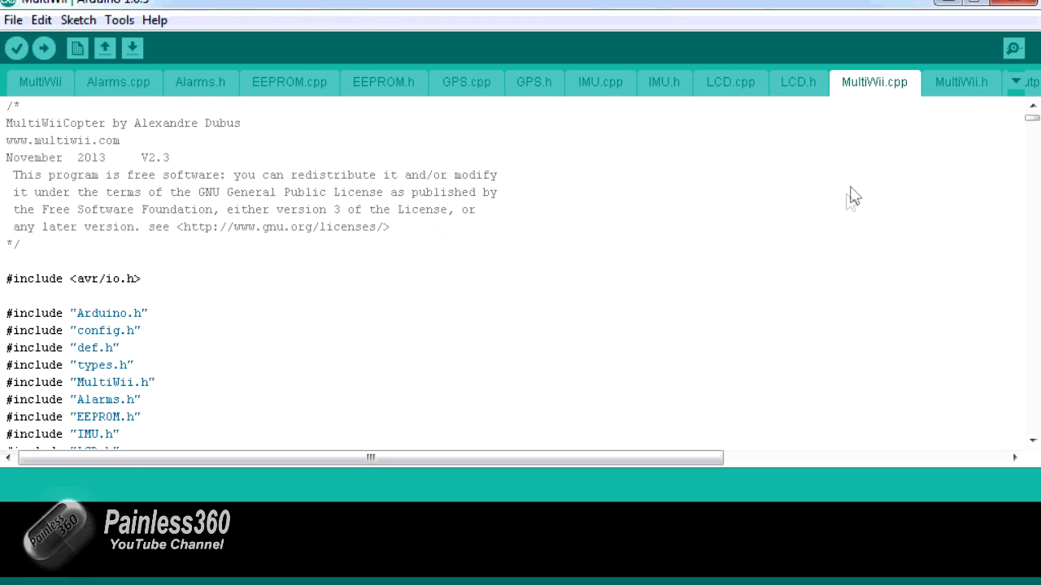
Step: Check the sketch's full file list, then move on to the Serial.h header
{"action": "left_click", "coordinate": [1017, 82]}
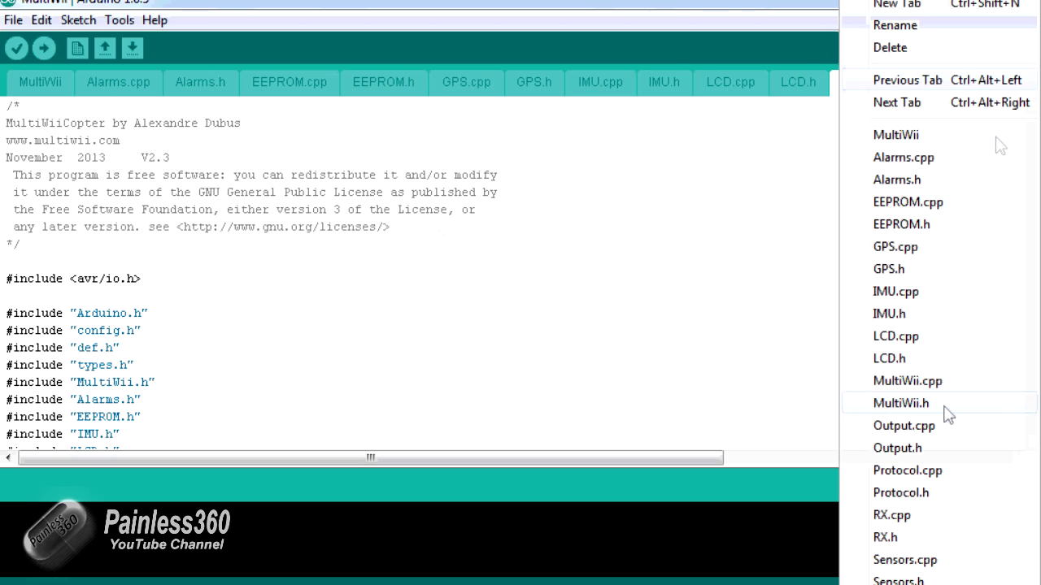
{"action": "left_click", "coordinate": [605, 7]}
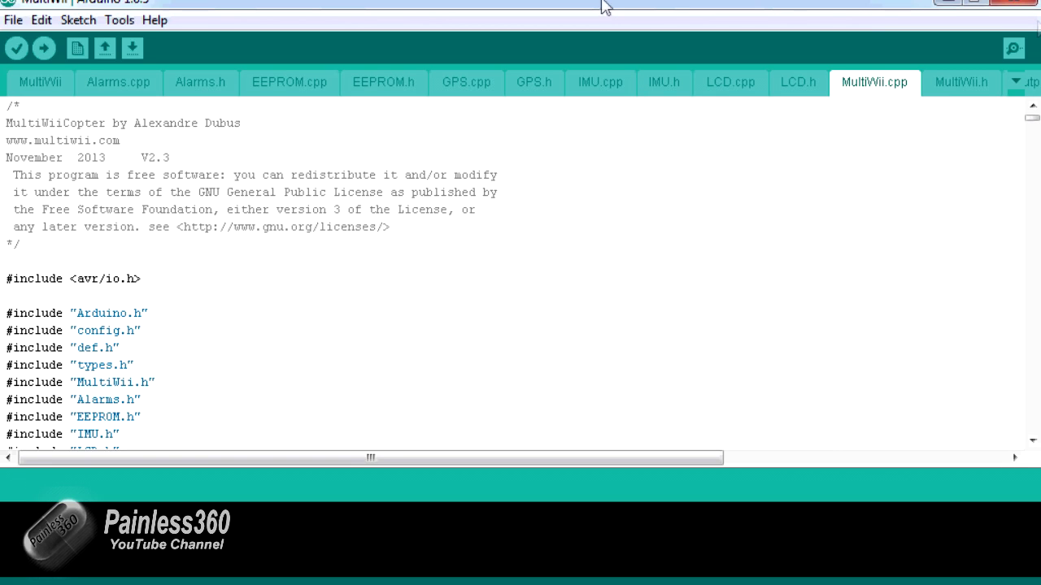
{"action": "key", "text": "ctrl+alt+Right"}
Step: Go to config.h and scroll down to the Section 1 - Basic Setup multicopter types
{"action": "key", "text": "ctrl+alt+Right"}
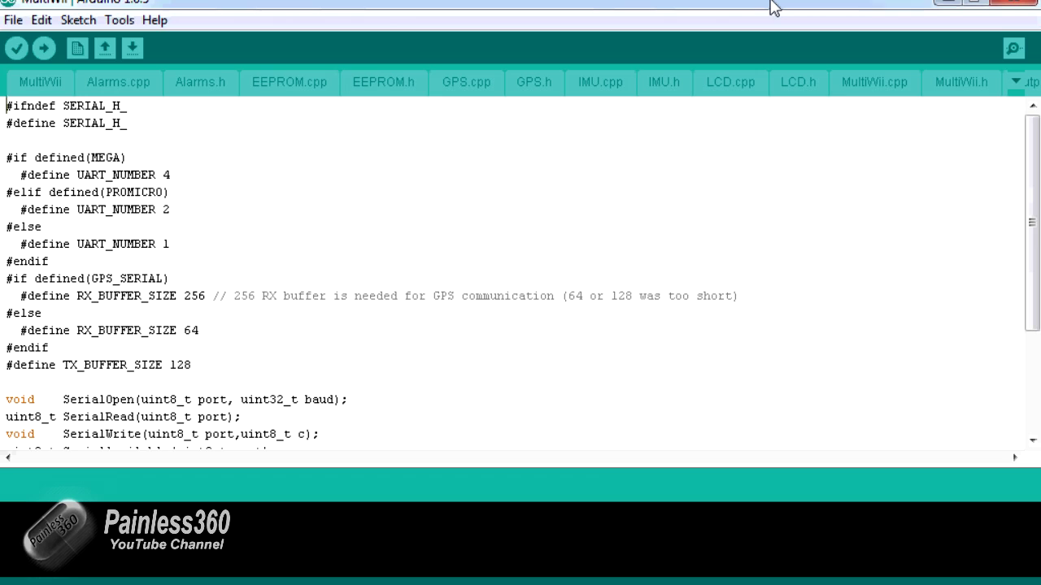
{"action": "key", "text": "ctrl+alt+Right"}
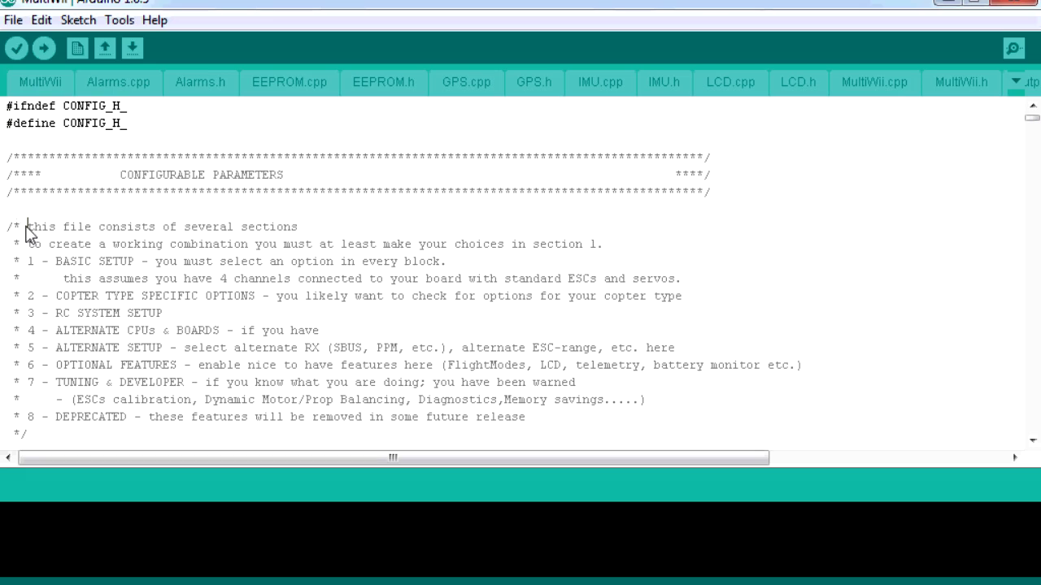
{"action": "left_click_drag", "start_coordinate": [26, 227], "coordinate": [69, 261]}
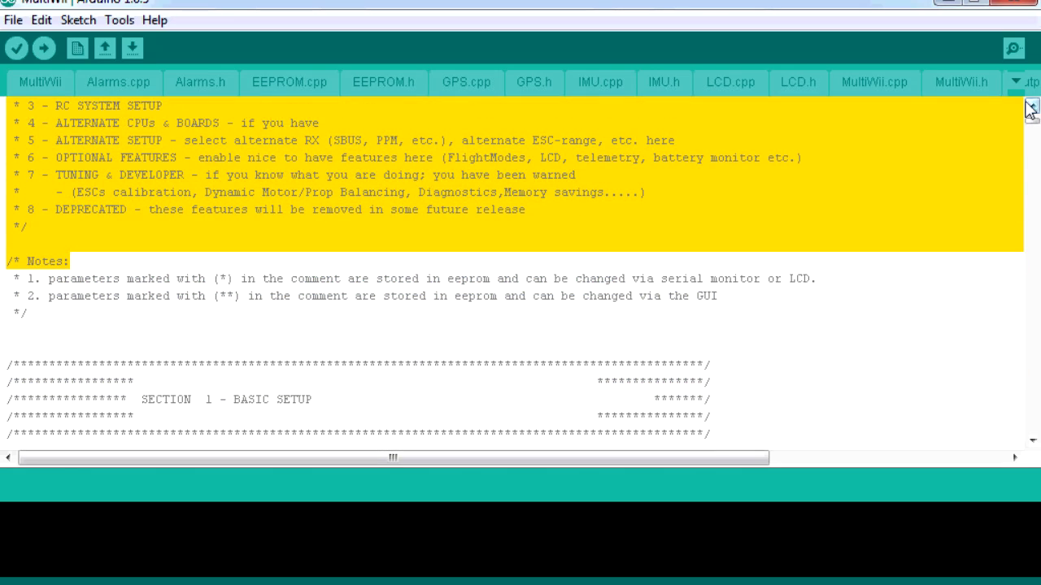
{"action": "left_click", "coordinate": [1030, 108]}
{"action": "left_click", "coordinate": [556, 292]}
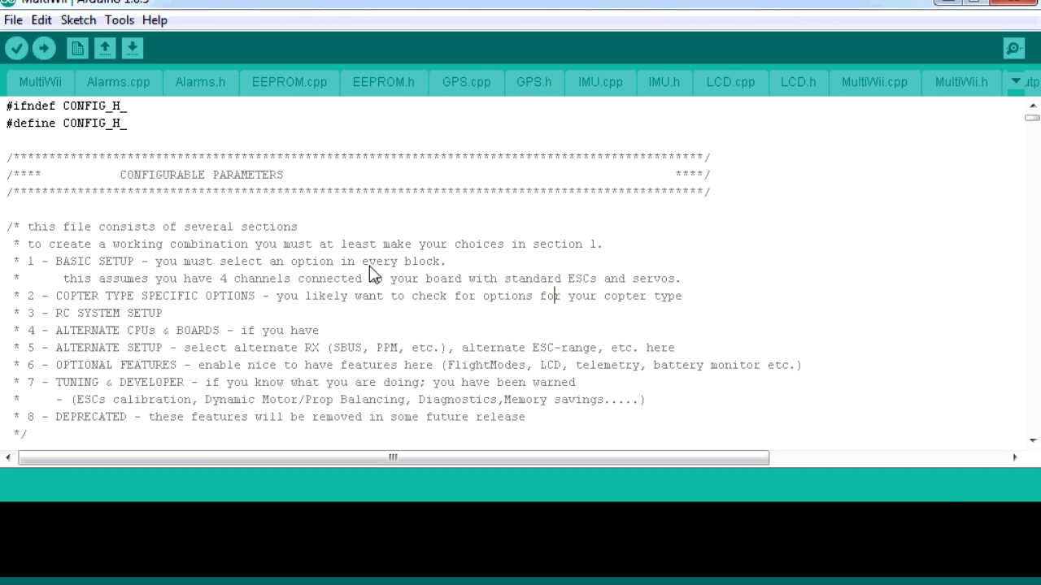
{"action": "left_click", "coordinate": [1033, 441]}
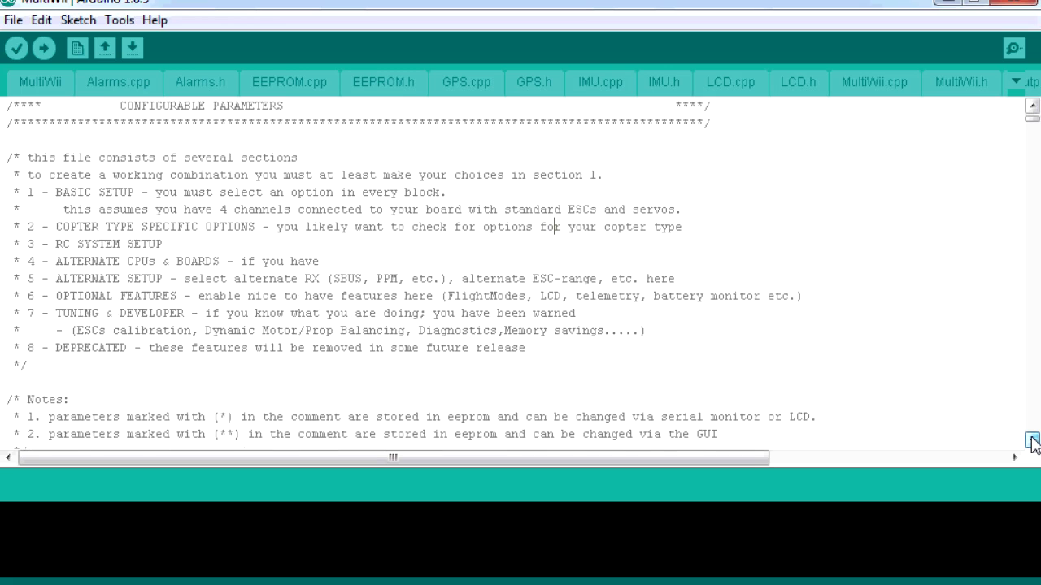
{"action": "left_click_drag", "start_coordinate": [1032, 442], "coordinate": [1033, 442]}
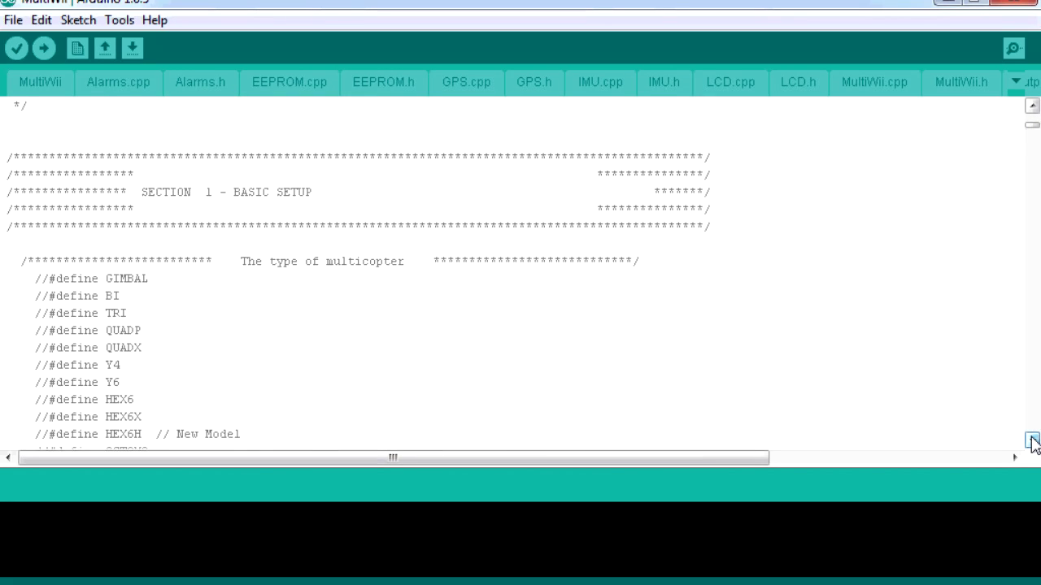
{"action": "left_click", "coordinate": [1033, 442]}
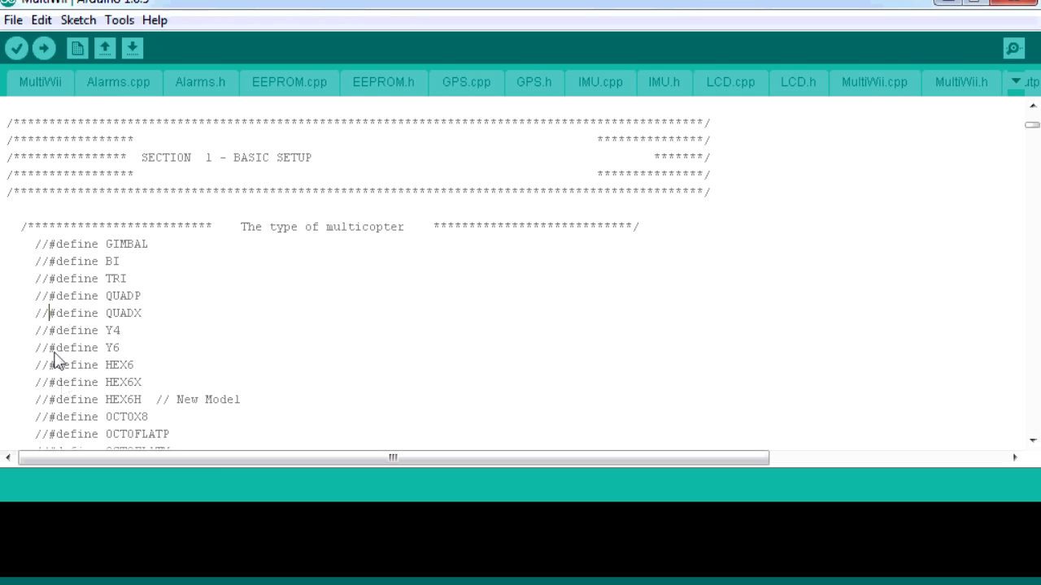
Step: Remove the // from the #define QUADX line in config.h
{"action": "key", "text": "BackSpace"}
{"action": "key", "text": "BackSpace"}
{"action": "type", "text": "//"}
{"action": "key", "text": "BackSpace"}
{"action": "key", "text": "BackSpace"}
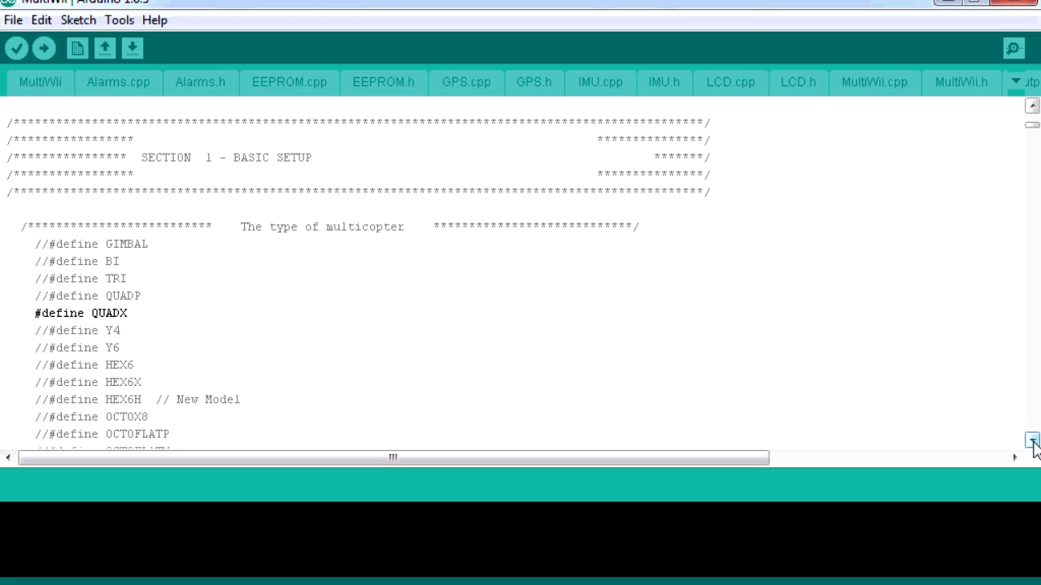
{"action": "left_click_drag", "start_coordinate": [1033, 442], "coordinate": [1033, 442]}
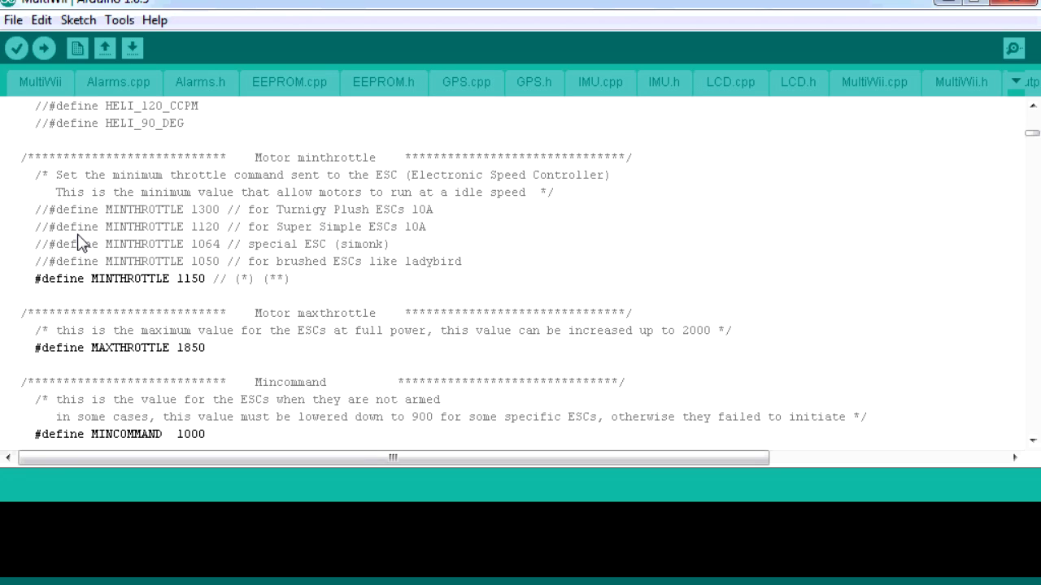
{"action": "left_click", "coordinate": [46, 244]}
{"action": "left_click_drag", "start_coordinate": [42, 244], "coordinate": [217, 248]}
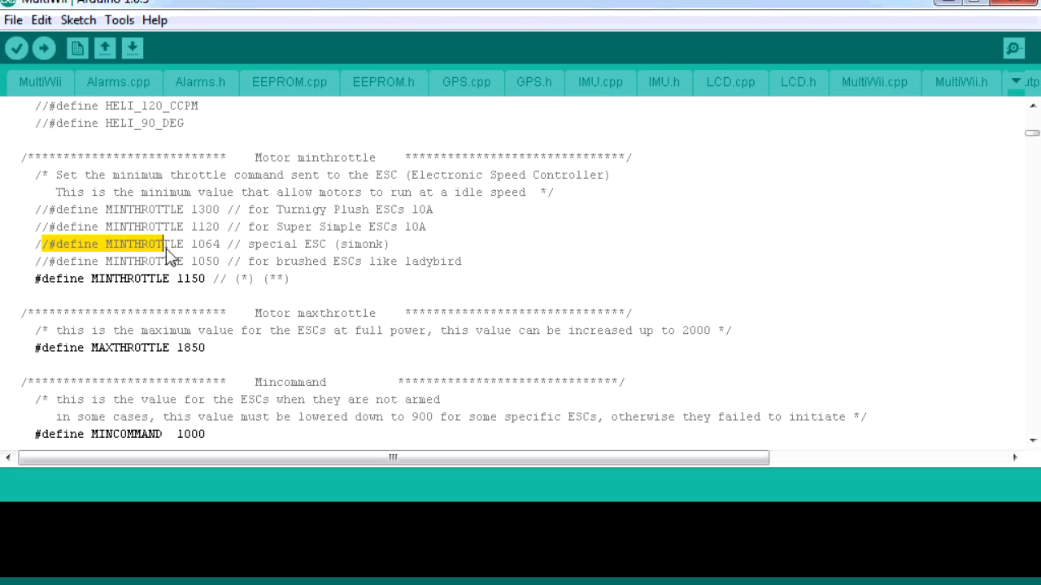
{"action": "left_click", "coordinate": [36, 279]}
{"action": "left_click_drag", "start_coordinate": [35, 279], "coordinate": [205, 279]}
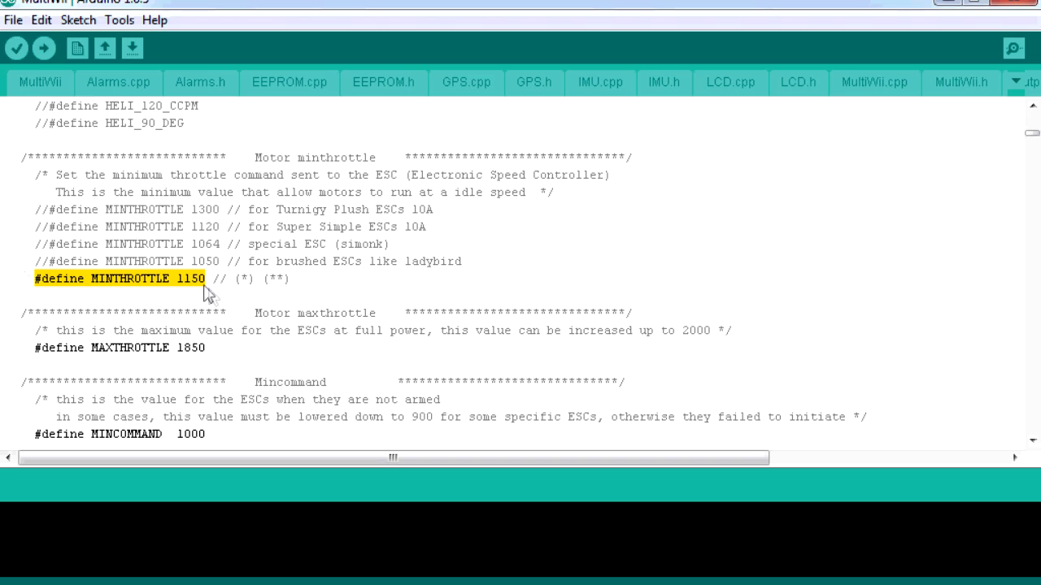
{"action": "scroll", "coordinate": [310, 350], "scroll_direction": "down", "scroll_amount": 5}
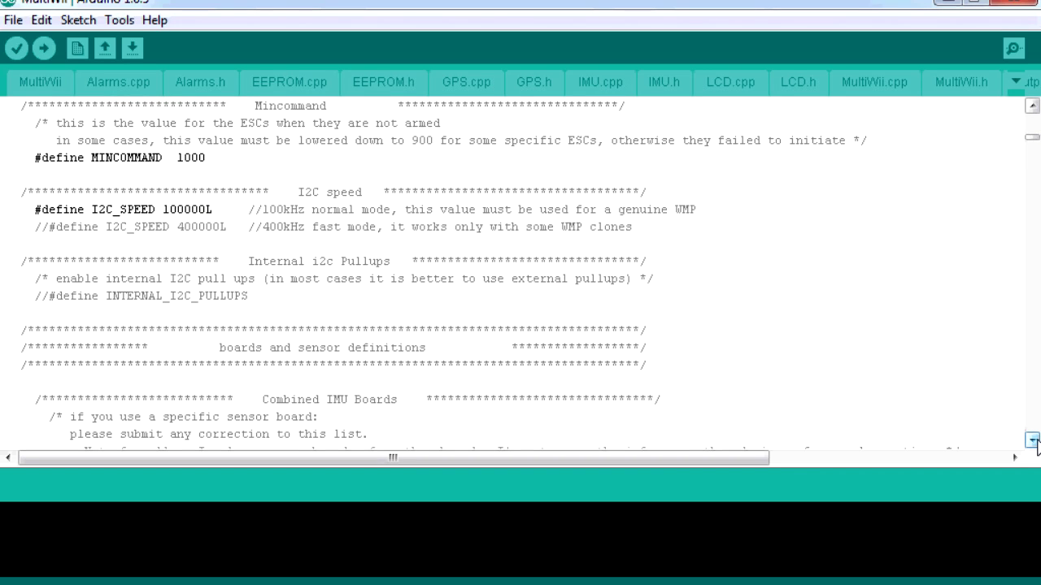
Step: Scroll to Combined IMU Boards and uncomment #define CRIUS_SE_v2_0
{"action": "left_click", "coordinate": [1032, 442]}
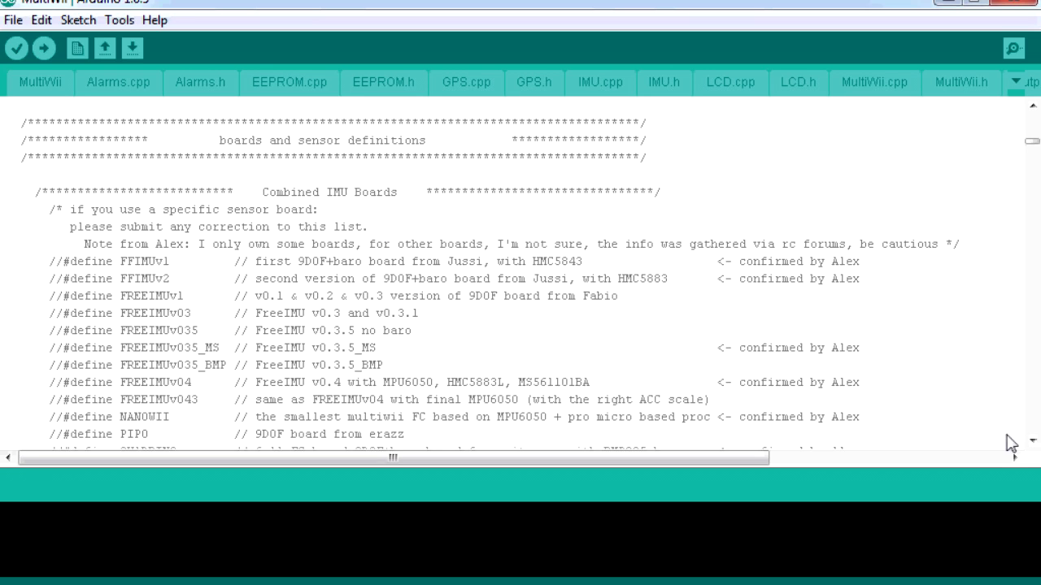
{"action": "left_click", "coordinate": [1032, 441]}
{"action": "left_click", "coordinate": [1033, 442]}
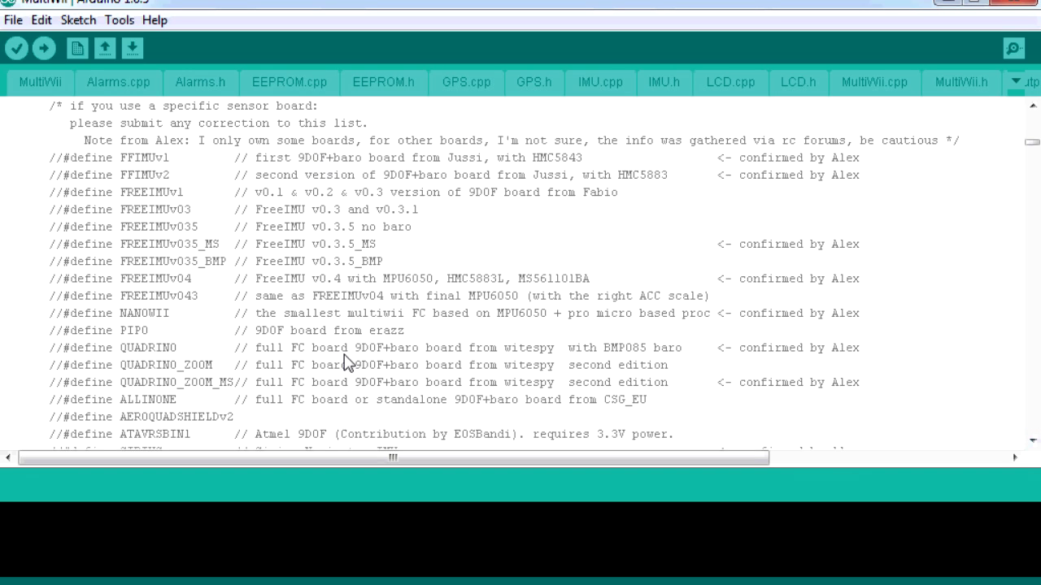
{"action": "left_click", "coordinate": [1033, 441]}
{"action": "left_click", "coordinate": [1033, 442]}
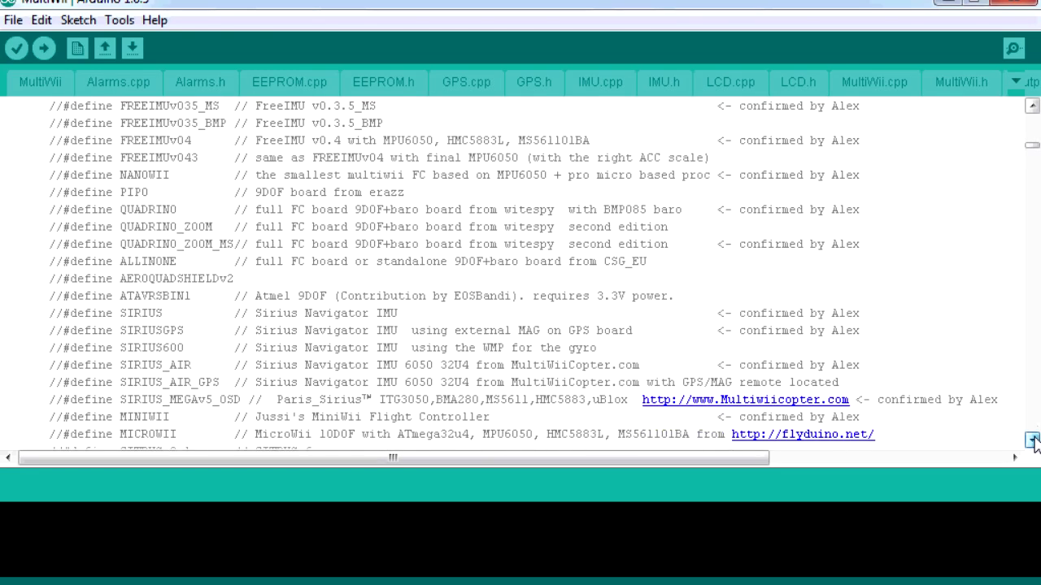
{"action": "left_click", "coordinate": [1033, 442]}
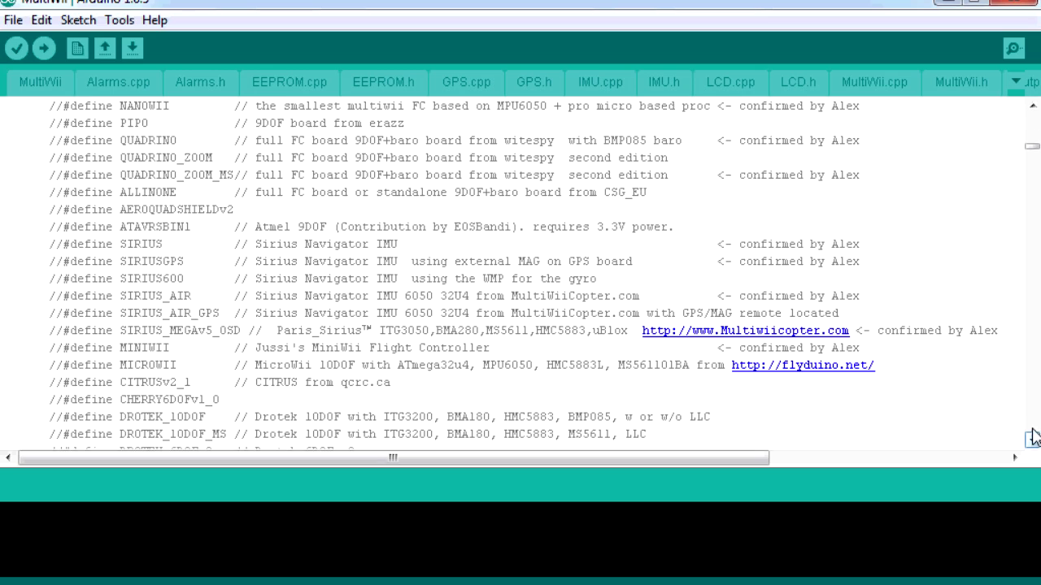
{"action": "left_click", "coordinate": [1032, 442]}
{"action": "key", "text": "BackSpace"}
{"action": "key", "text": "BackSpace"}
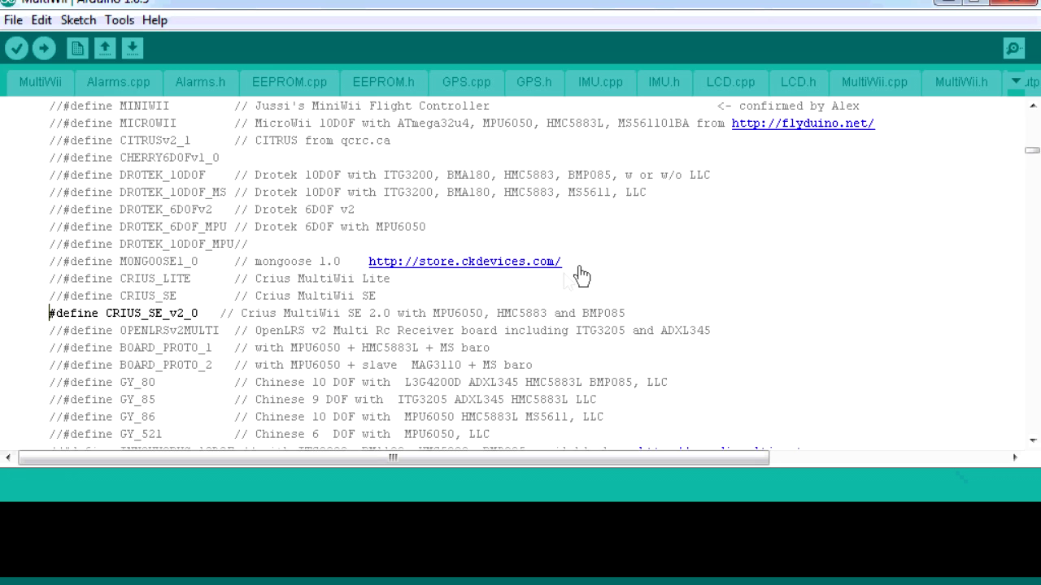
{"action": "left_click_drag", "start_coordinate": [1032, 110], "coordinate": [1033, 112]}
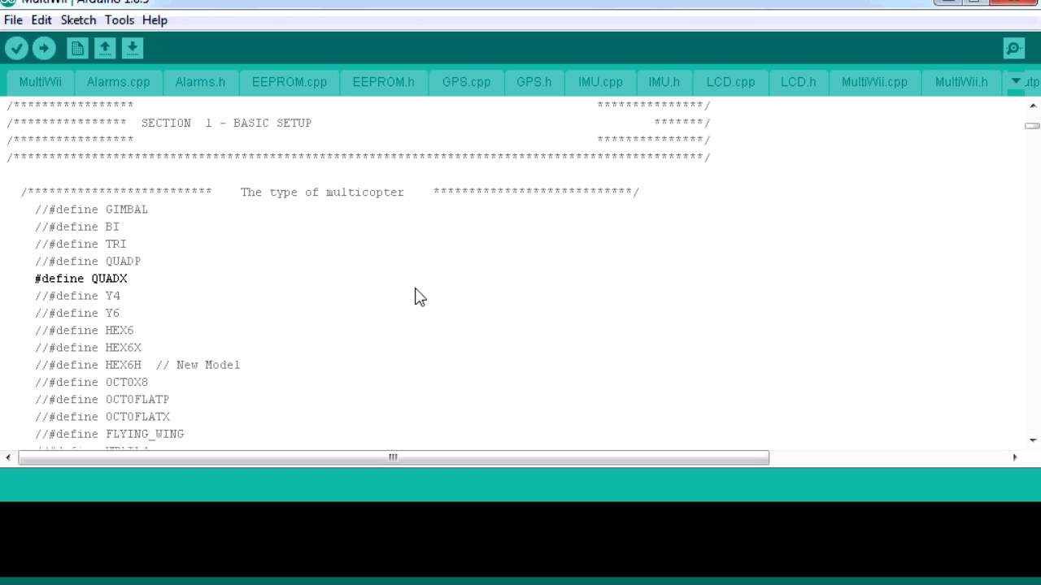
Step: Set the serial port to COM7 and the board to Arduino Pro or Pro Mini (5V, 16 MHz) ATmega328
{"action": "left_click", "coordinate": [119, 21]}
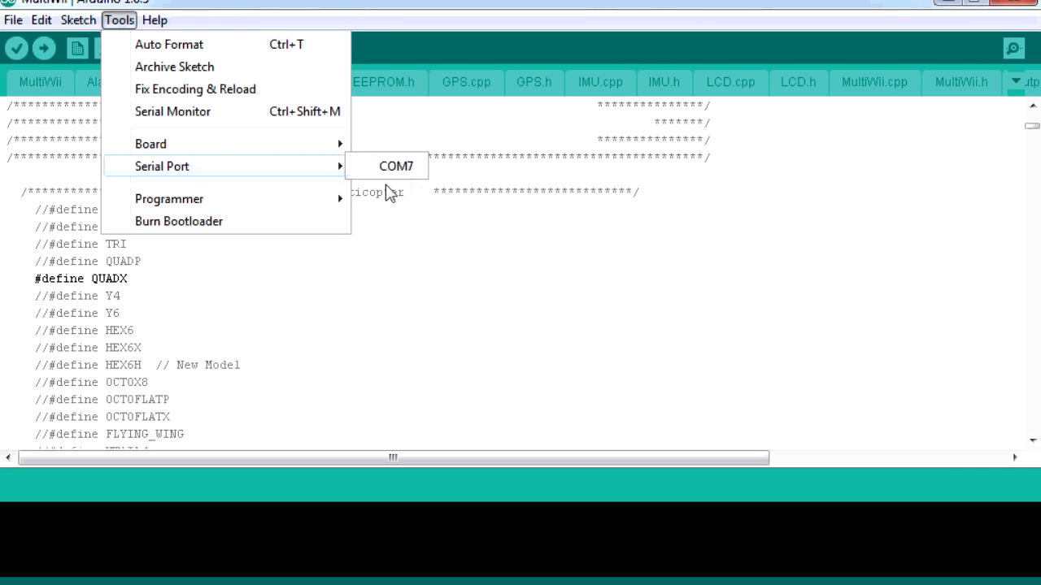
{"action": "mouse_move", "coordinate": [162, 165]}
{"action": "left_click", "coordinate": [396, 166]}
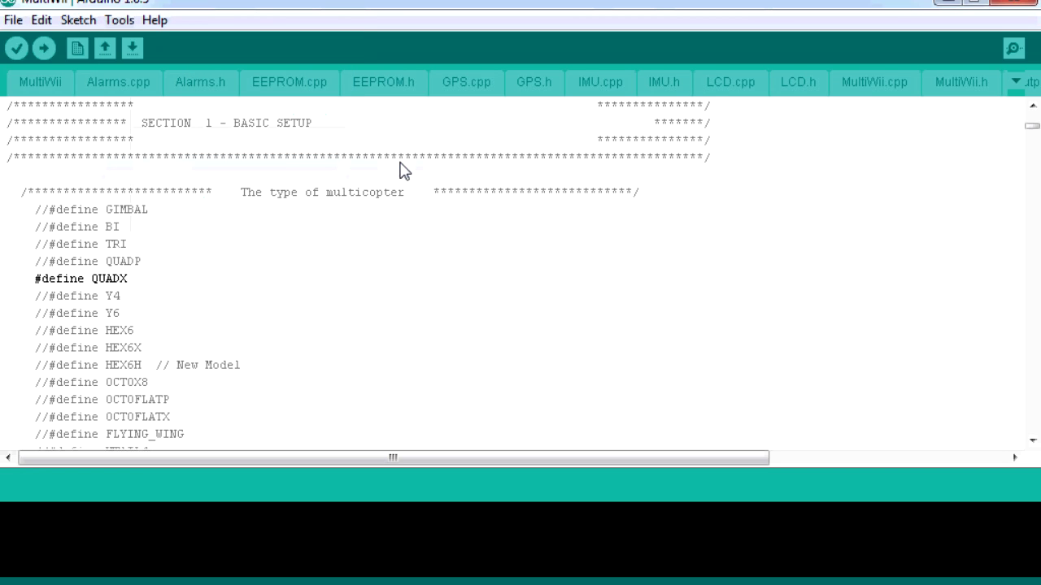
{"action": "left_click", "coordinate": [81, 20]}
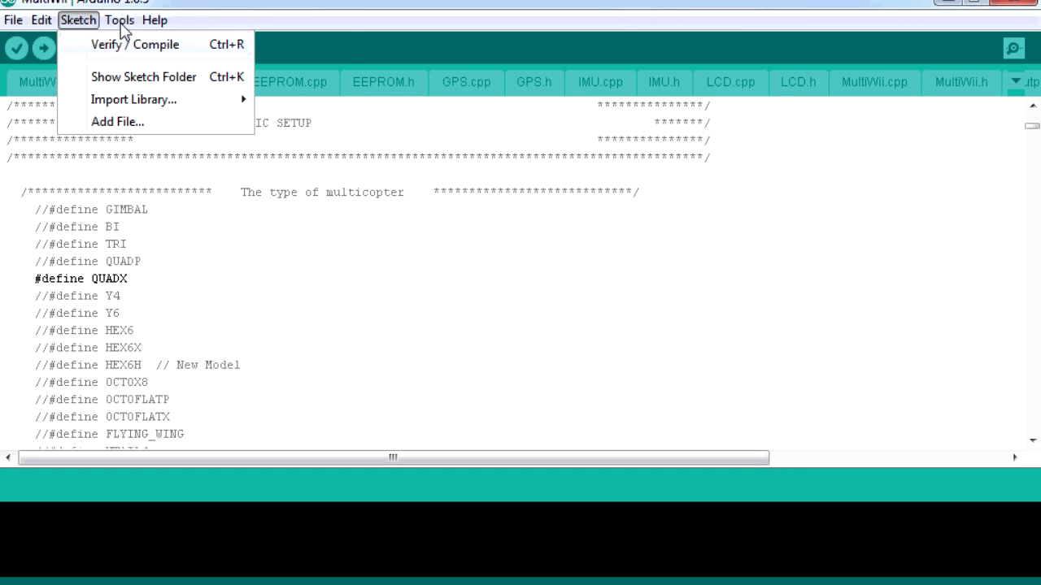
{"action": "mouse_move", "coordinate": [119, 21]}
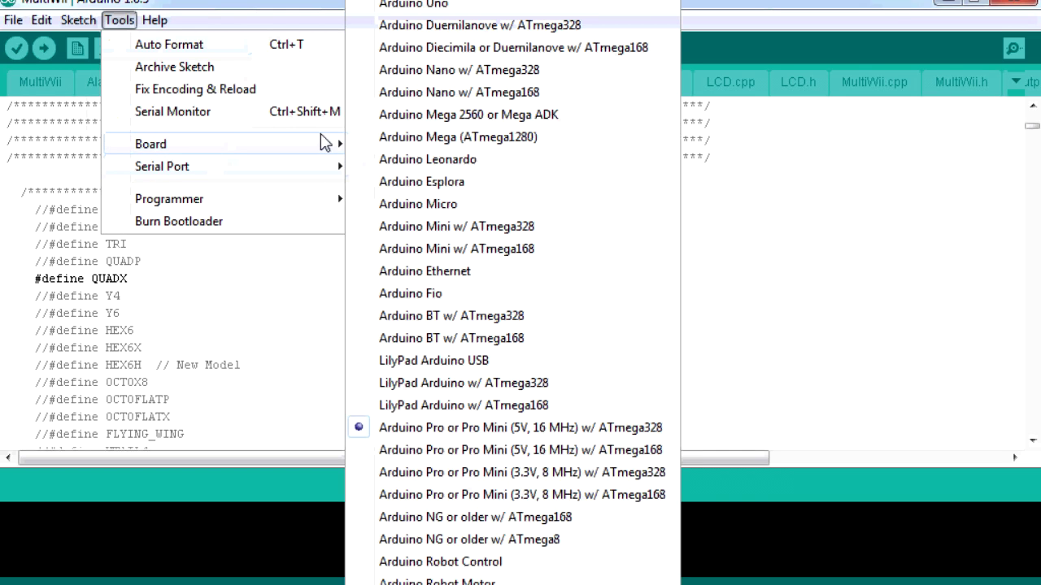
{"action": "mouse_move", "coordinate": [152, 144]}
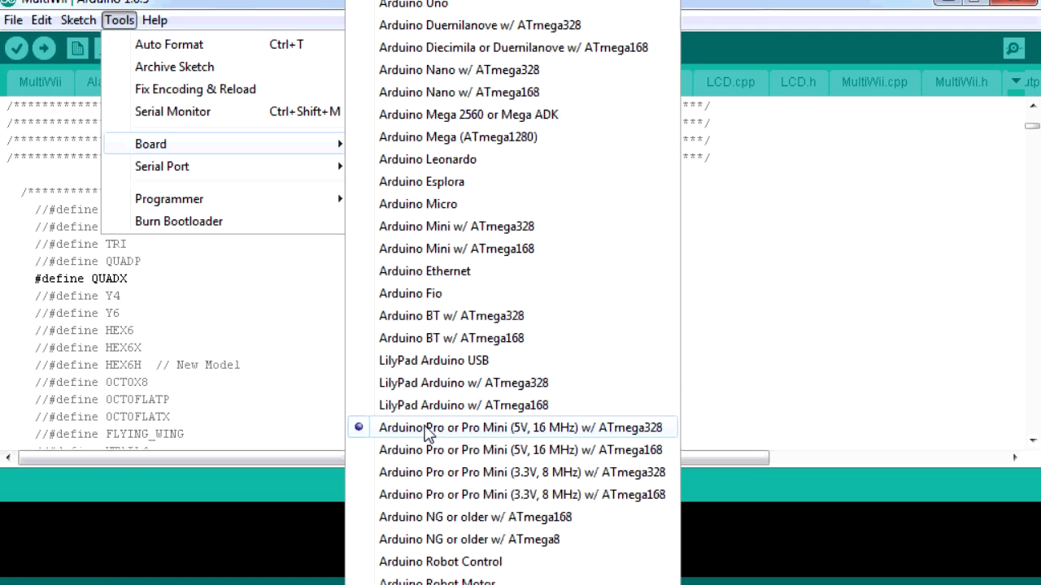
{"action": "left_click", "coordinate": [428, 429]}
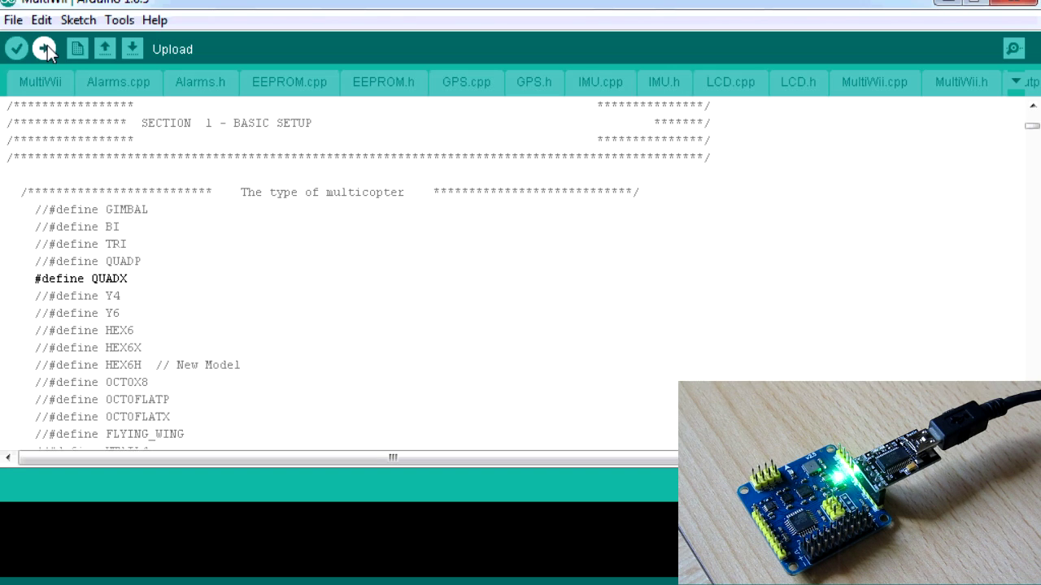
Step: Compile and upload the 20,018-byte MultiWii sketch to the flight controller
{"action": "left_click", "coordinate": [45, 49]}
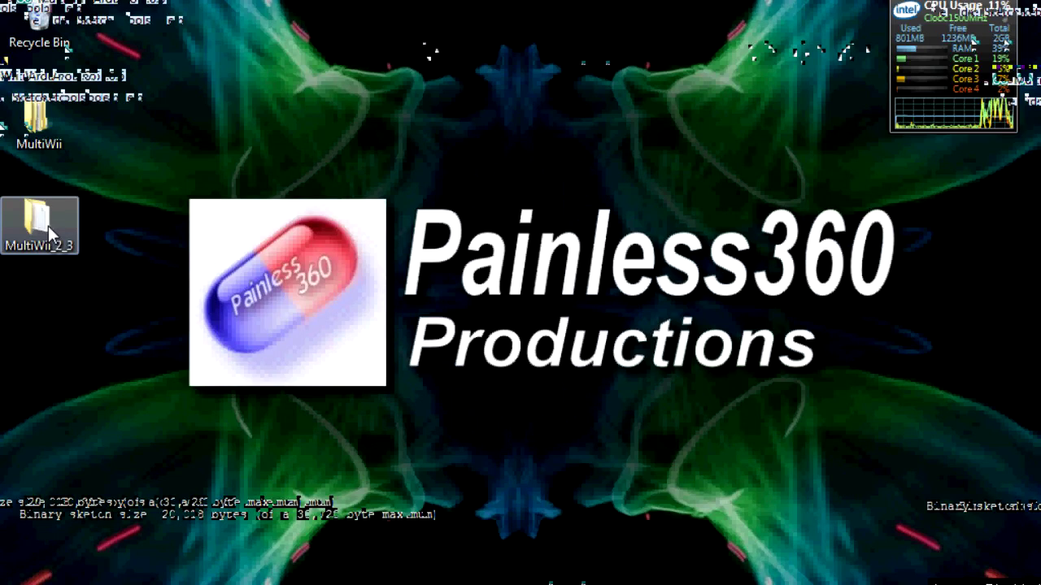
Step: Run MultiWiiConf from MultiWii_2_3 > MultiWiiConf > application.windows32
{"action": "double_click", "coordinate": [48, 226]}
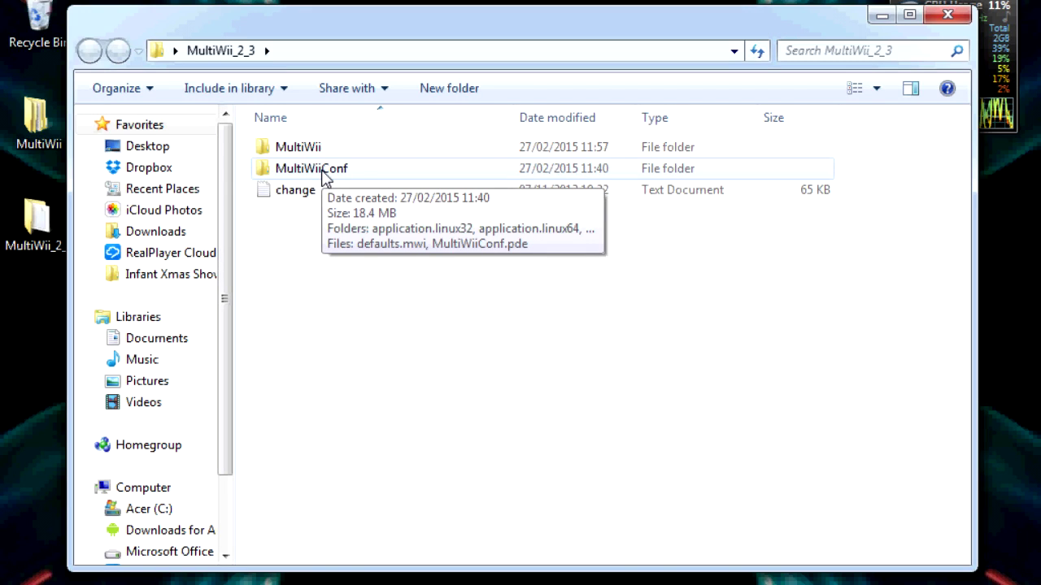
{"action": "double_click", "coordinate": [311, 168]}
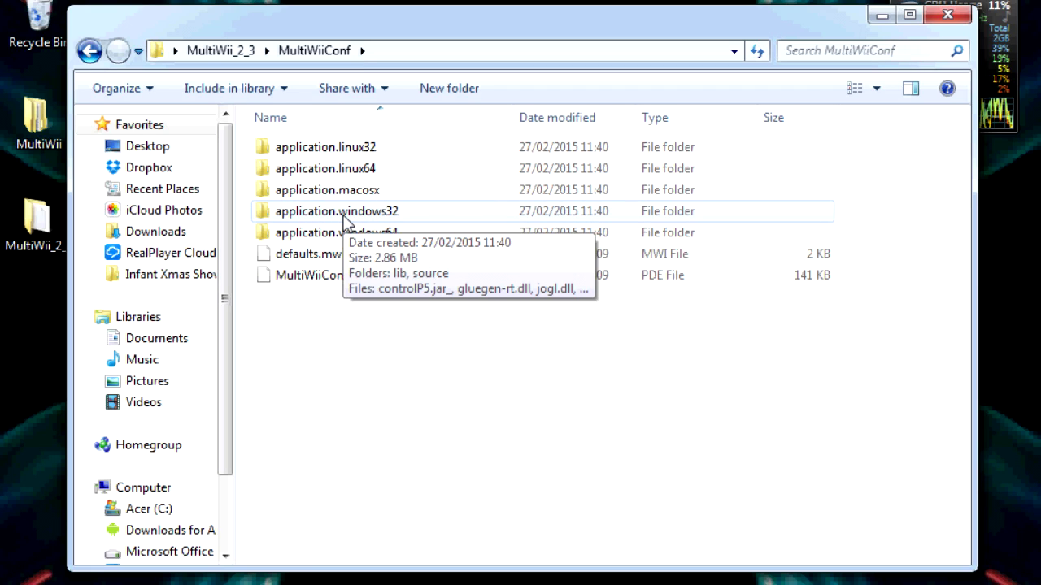
{"action": "double_click", "coordinate": [348, 212]}
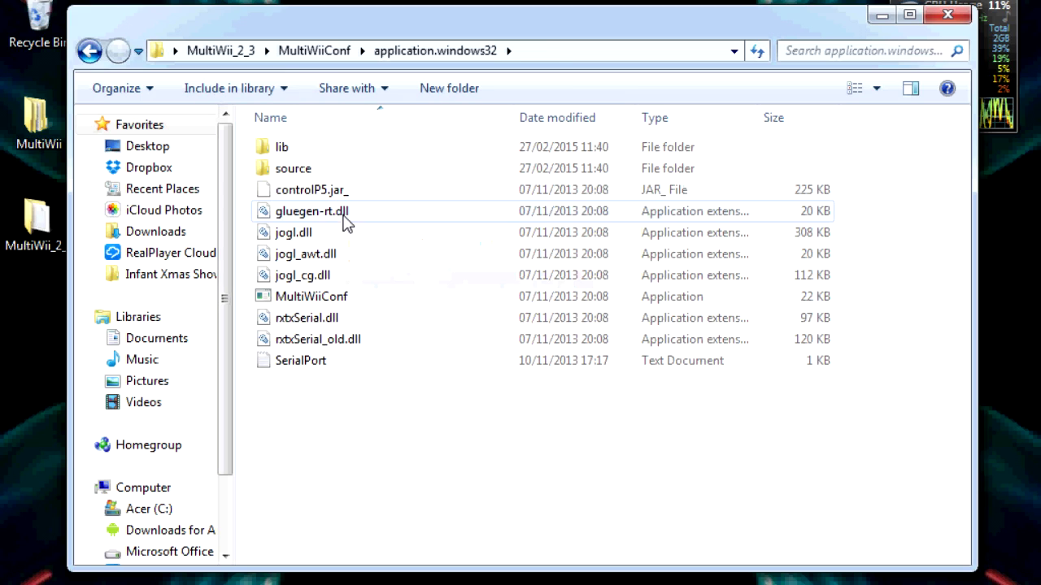
{"action": "left_click", "coordinate": [322, 303]}
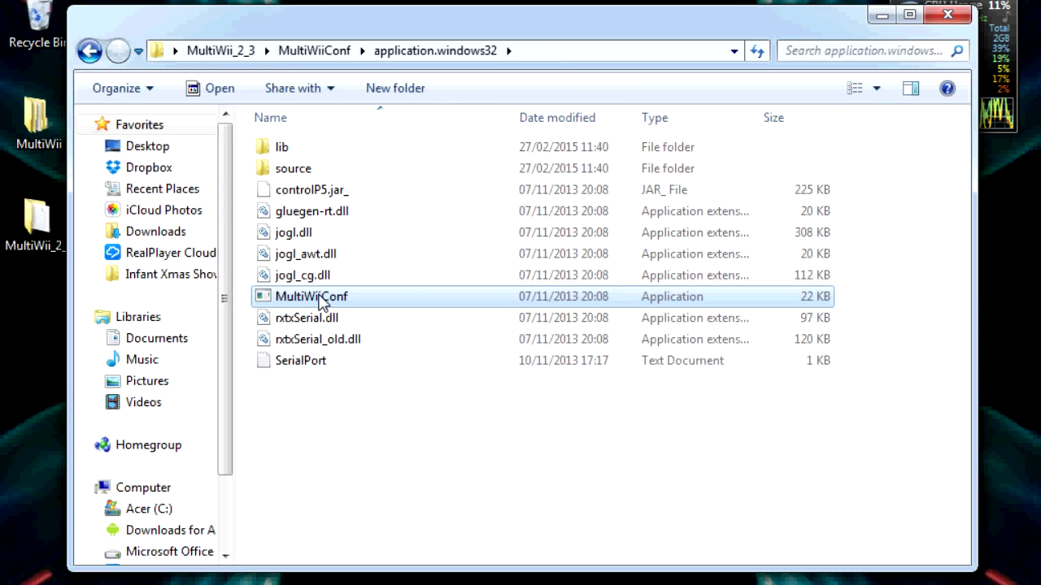
{"action": "double_click", "coordinate": [322, 302]}
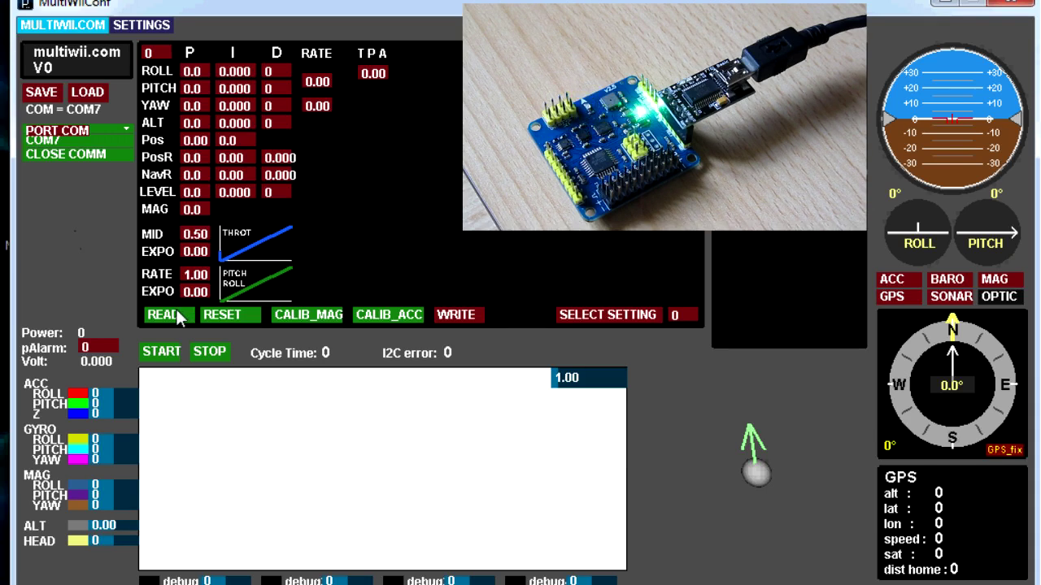
Step: Start streaming live sensor data from the board on COM7
{"action": "left_click", "coordinate": [162, 352]}
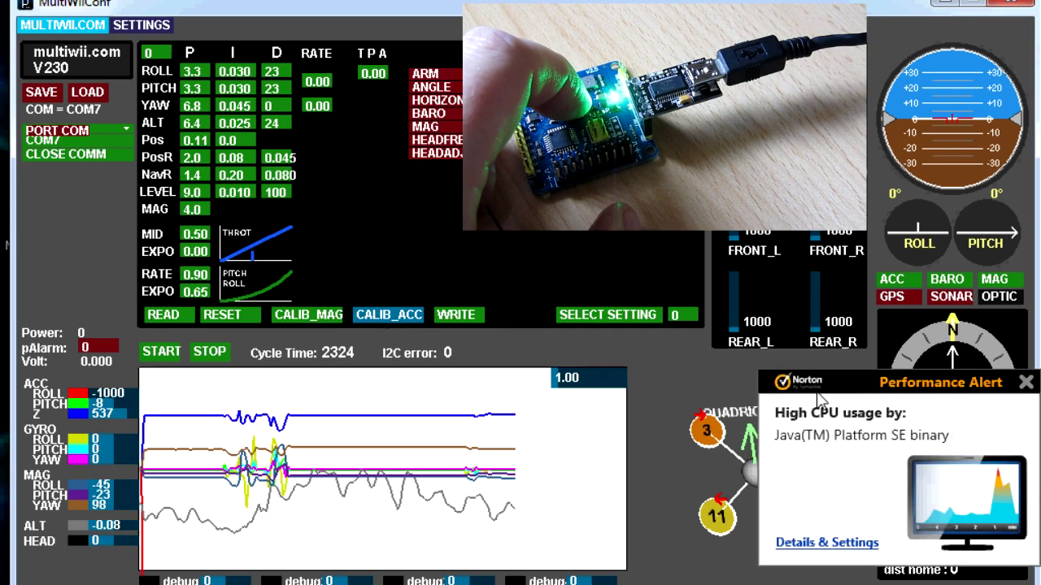
Step: Dismiss the Norton high CPU usage alert
{"action": "left_click", "coordinate": [1026, 382]}
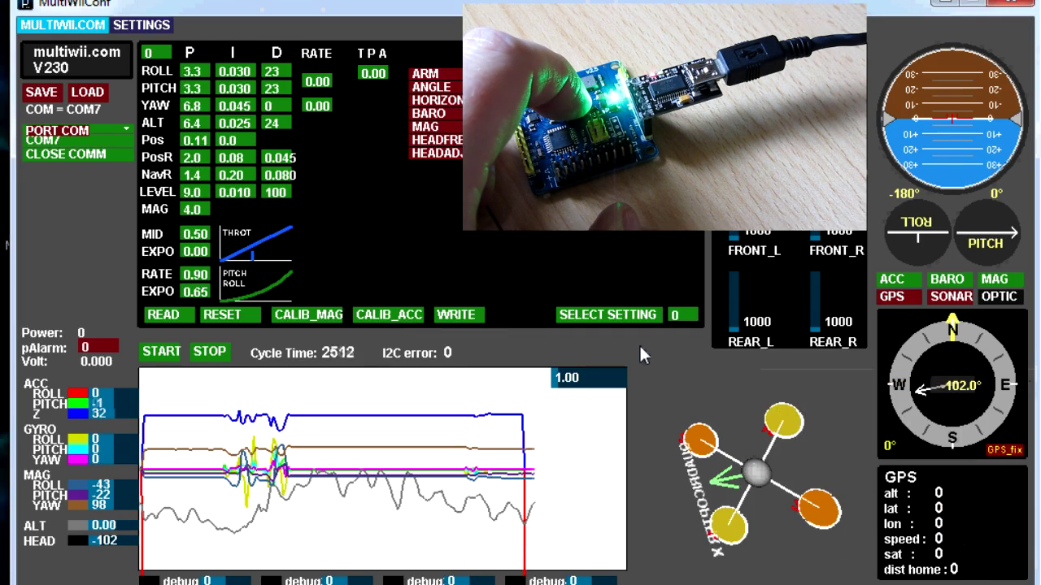